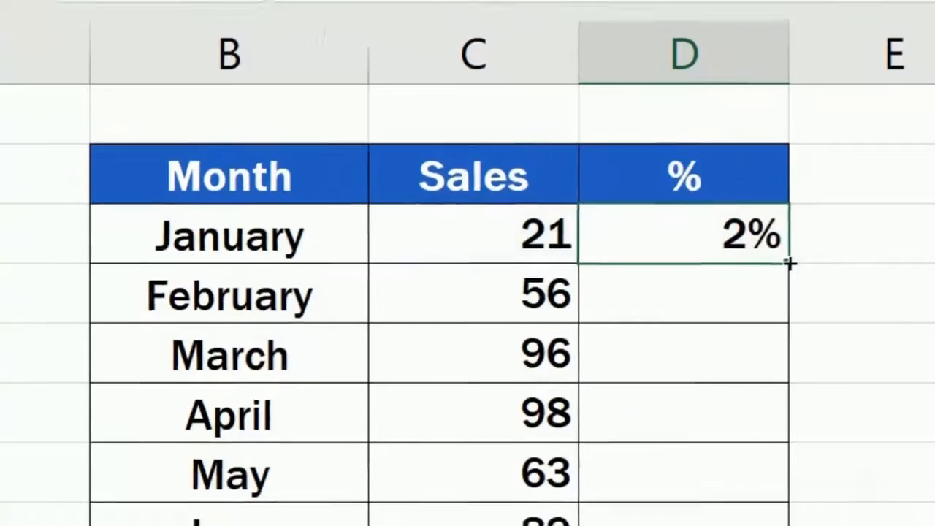
pyautogui.doubleClick(810, 269)
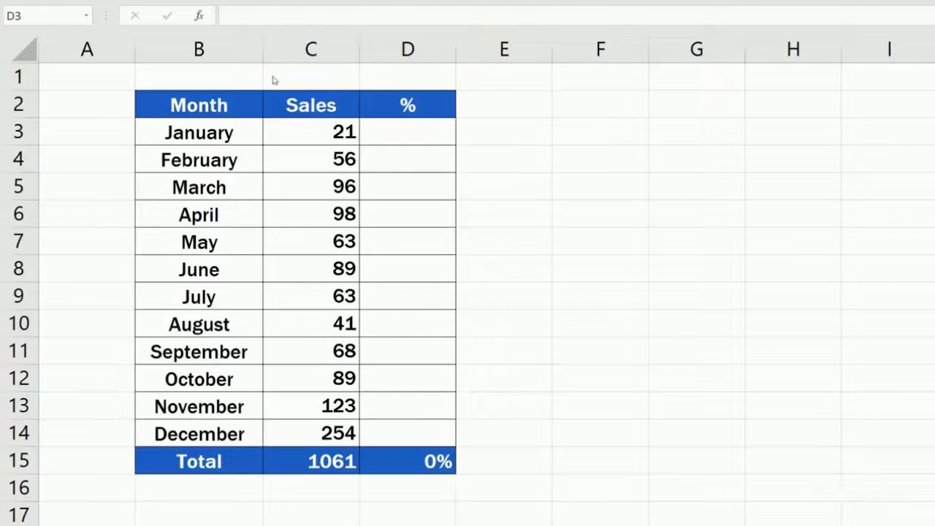
# Calculate January's share of total sales in D3 with the formula =C3/C15 and format the cell as a percentage
pyautogui.doubleClick(430, 131)
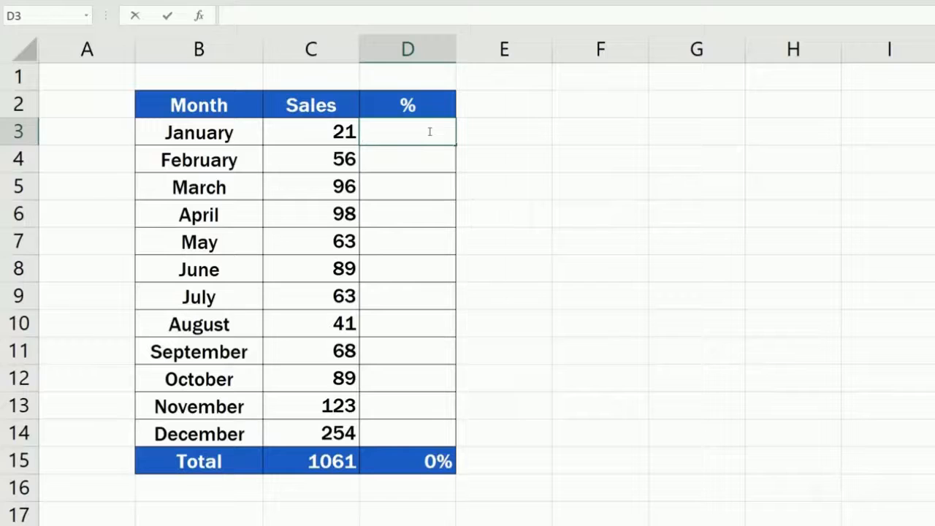
pyautogui.write('=')
pyautogui.click(318, 131)
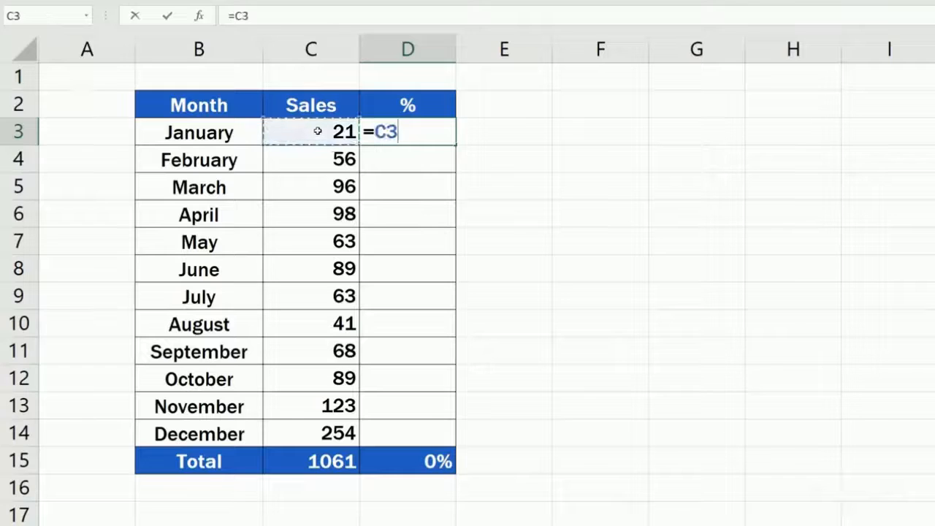
pyautogui.write('/')
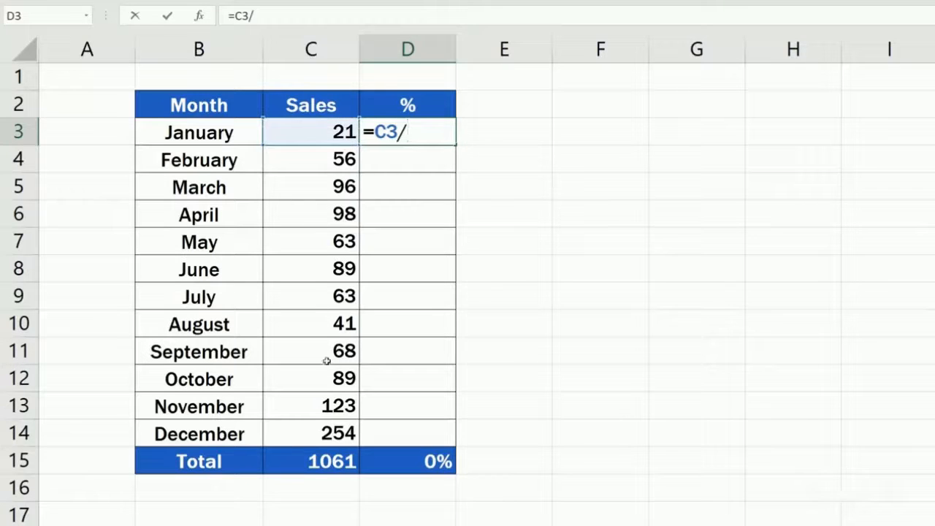
pyautogui.click(299, 462)
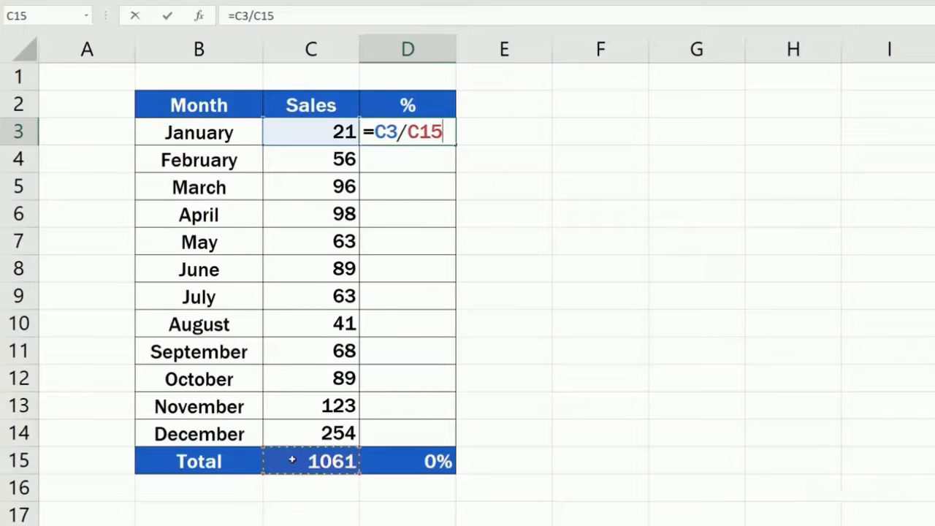
pyautogui.press('Return')
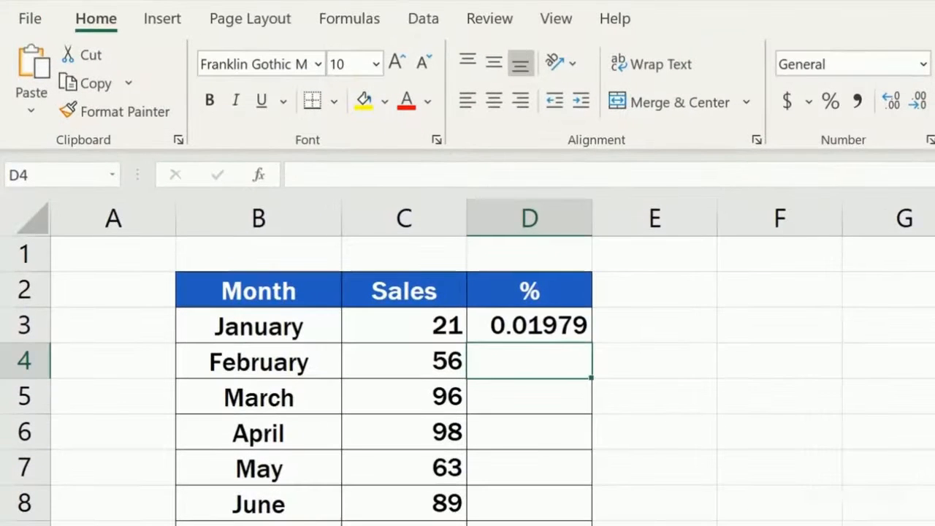
pyautogui.click(576, 326)
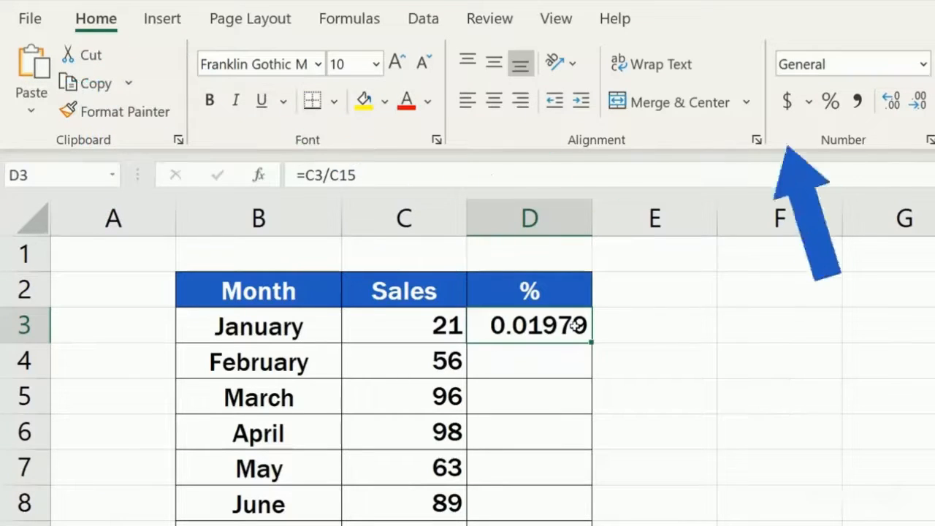
pyautogui.click(831, 101)
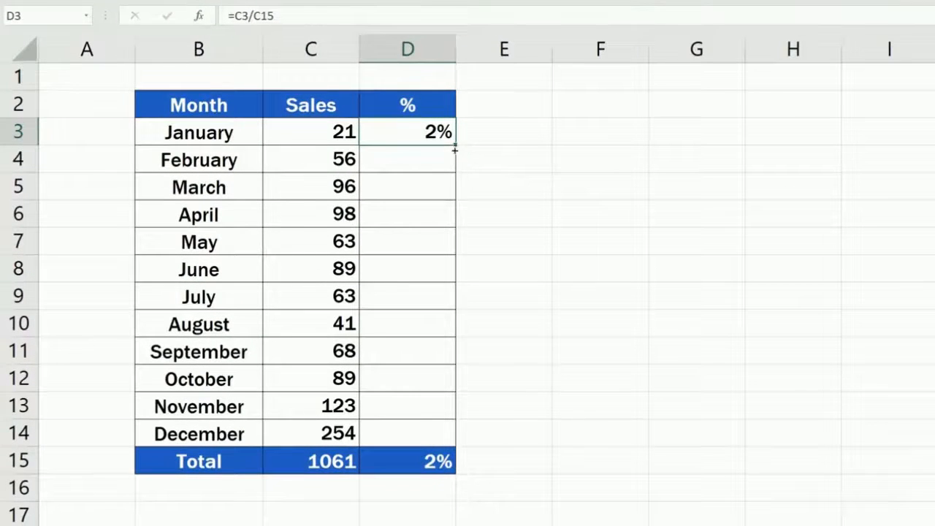
# Copy the relative-reference formula from D3 down through the December row in D14
pyautogui.moveTo(454, 149); pyautogui.dragTo(462, 452)
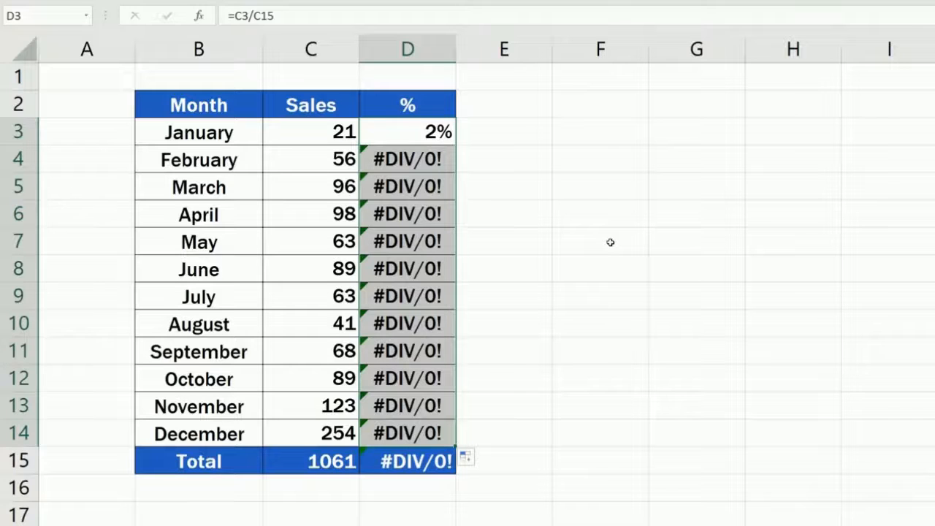
pyautogui.click(611, 242)
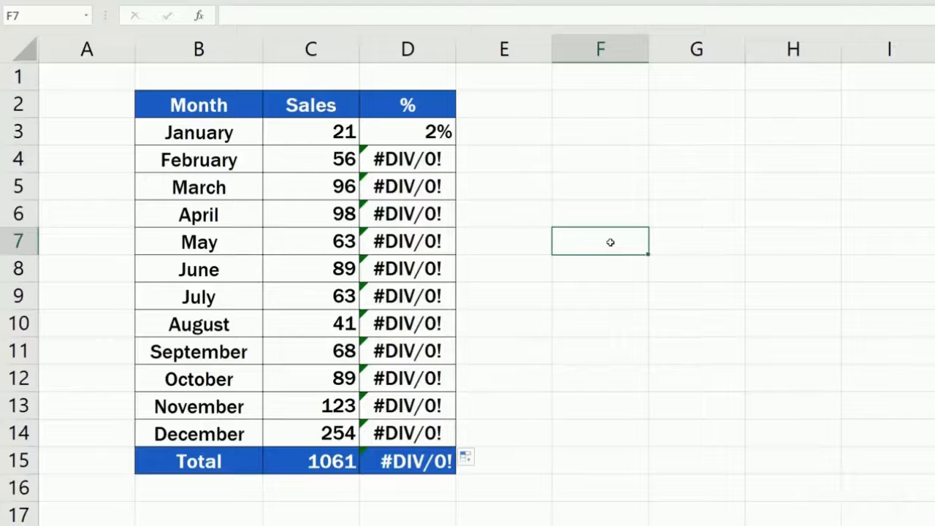
# Examine the cell references in the % formulas for January through May, from D3 to D7
pyautogui.doubleClick(443, 133)
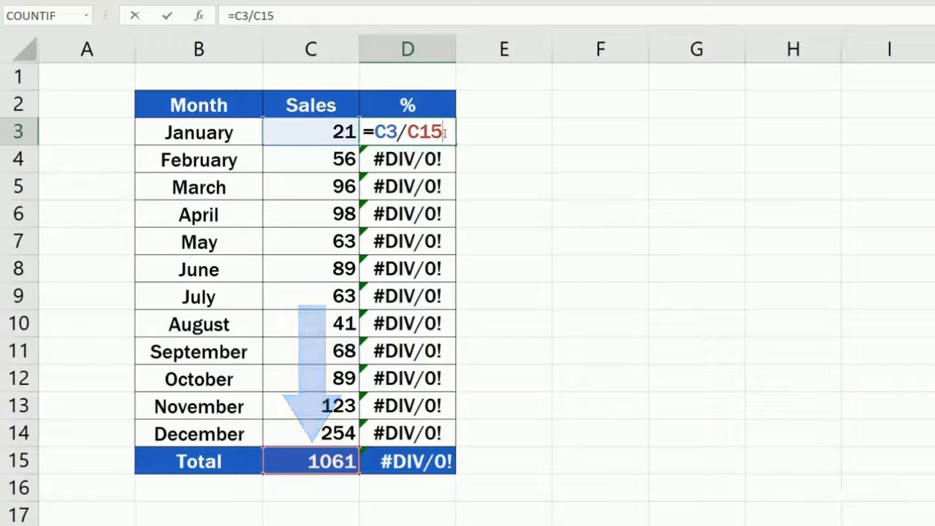
pyautogui.press('Return')
pyautogui.doubleClick(448, 161)
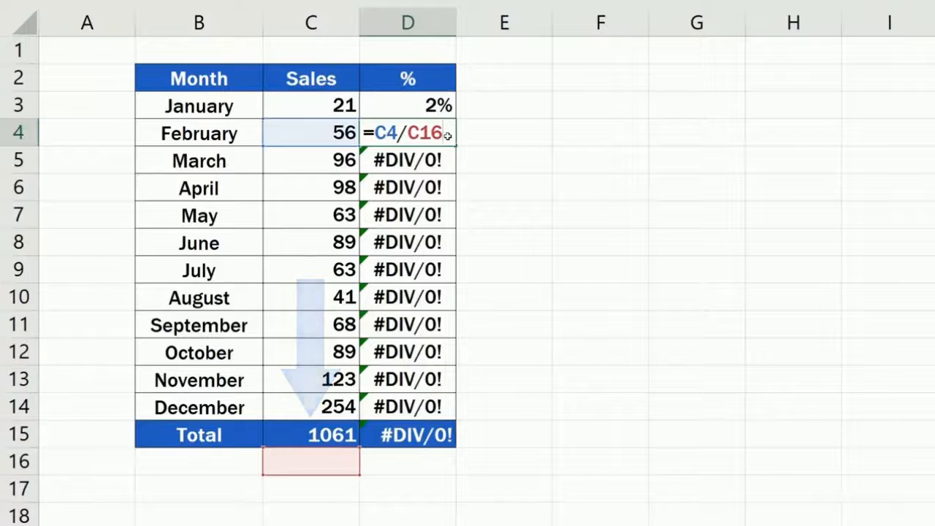
pyautogui.doubleClick(450, 160)
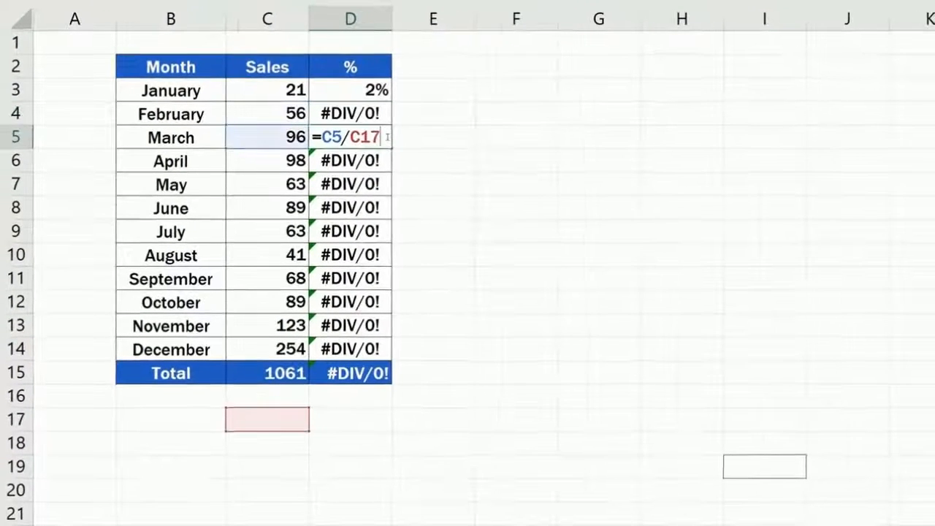
pyautogui.doubleClick(385, 159)
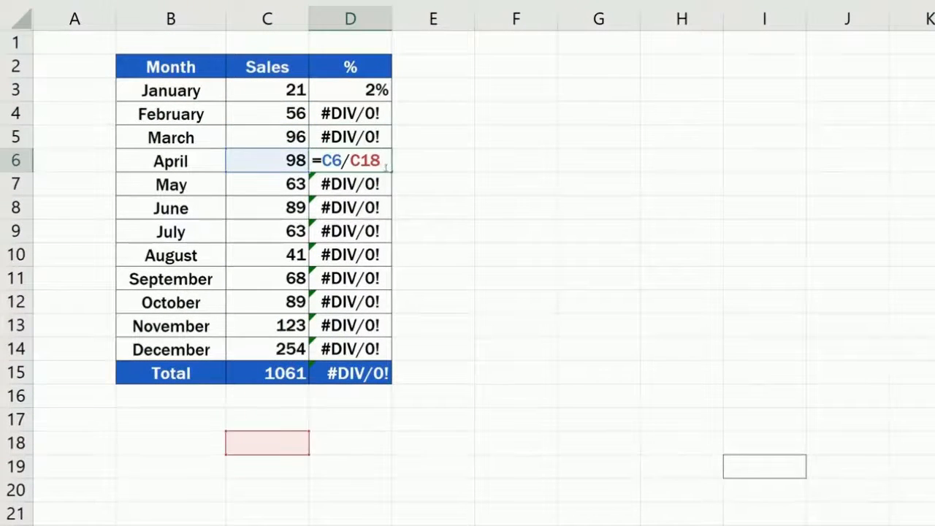
pyautogui.doubleClick(385, 184)
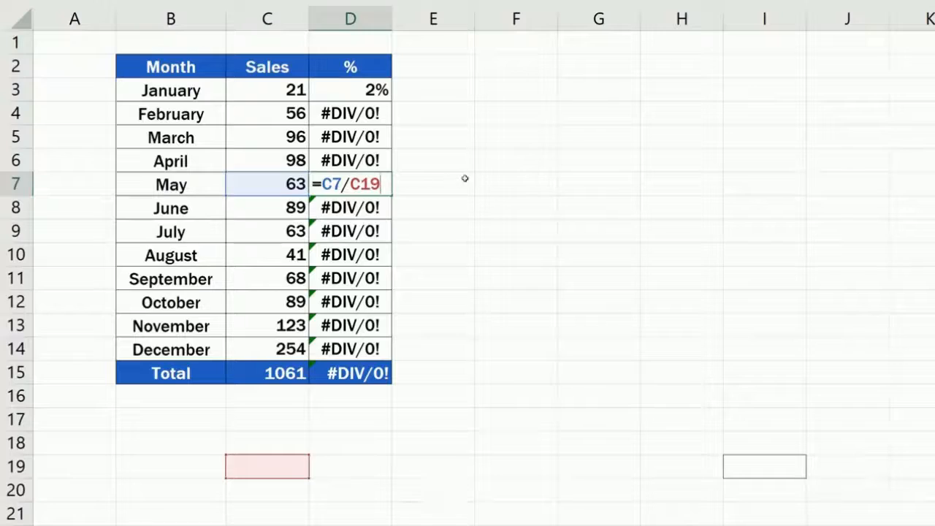
pyautogui.click(501, 183)
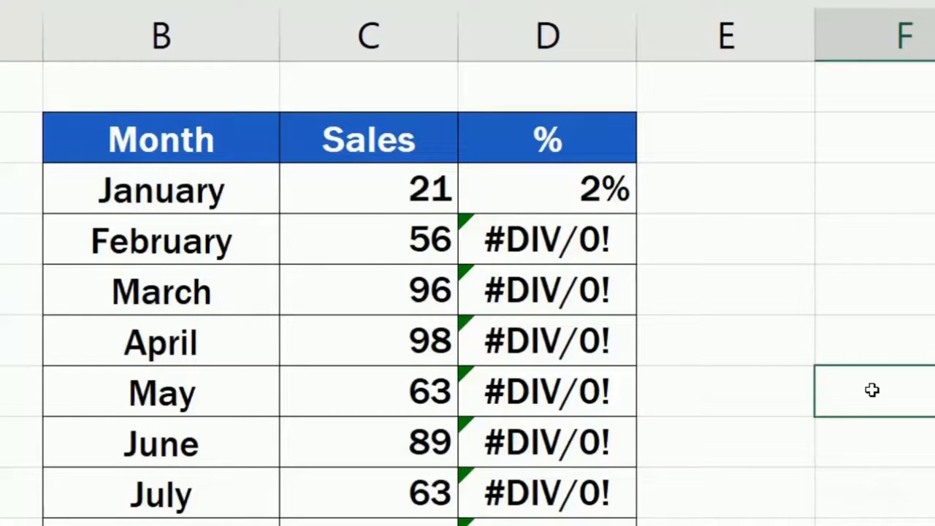
# Make the reference to the total absolute in the January formula in D3, giving =C3/$C$15
pyautogui.doubleClick(618, 194)
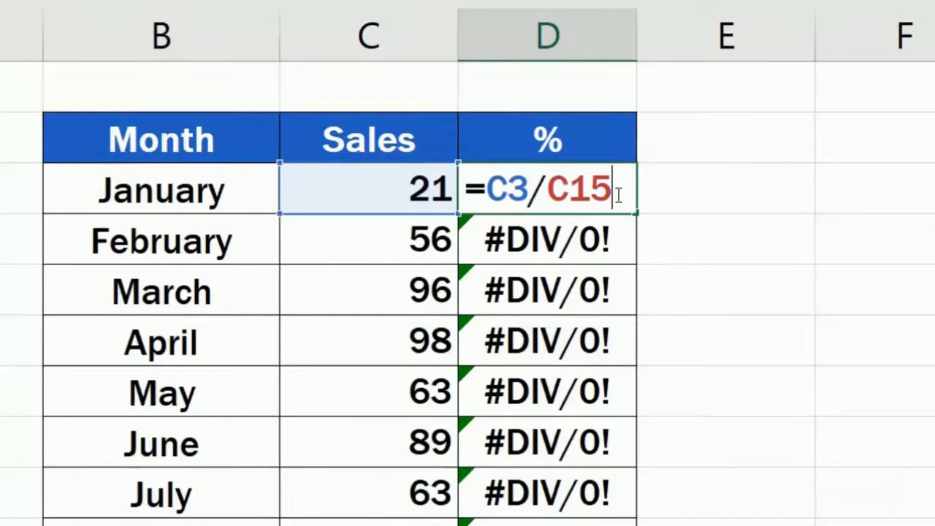
pyautogui.click(593, 192)
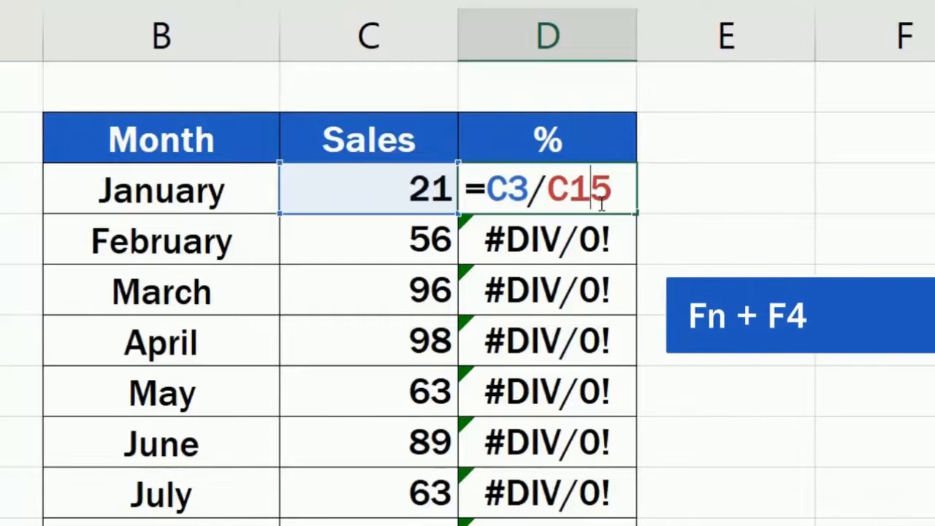
pyautogui.press('F4')
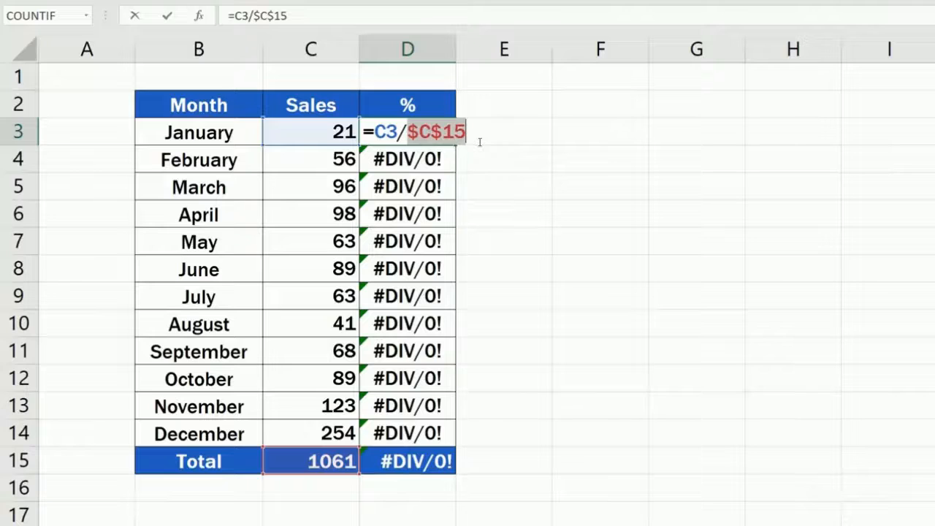
pyautogui.press('Return')
# Fill the January formula with the absolute total reference from D3 down to D14, replacing the monthly formulas
pyautogui.click(442, 131)
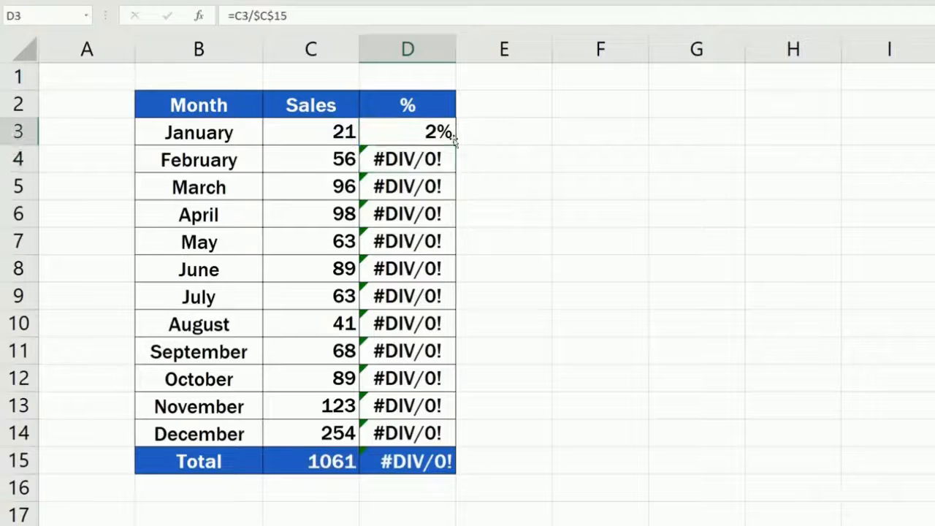
pyautogui.moveTo(455, 146); pyautogui.dragTo(464, 450)
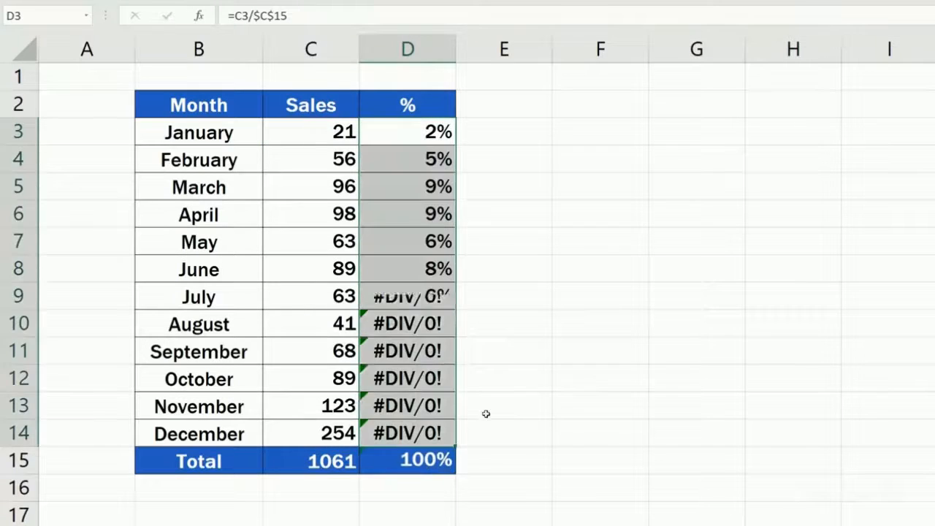
pyautogui.click(617, 377)
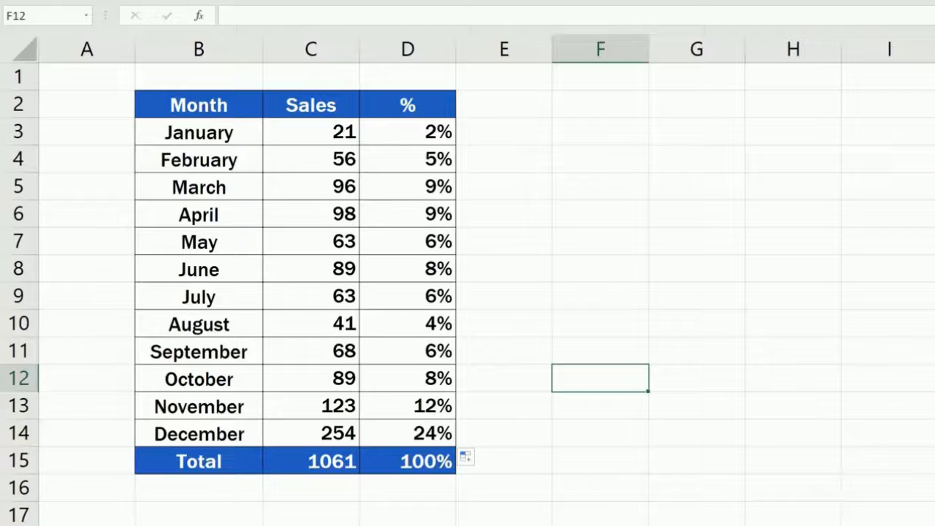
# Examine the cell references in the filled % formulas for February through September, from D4 to D11
pyautogui.doubleClick(410, 159)
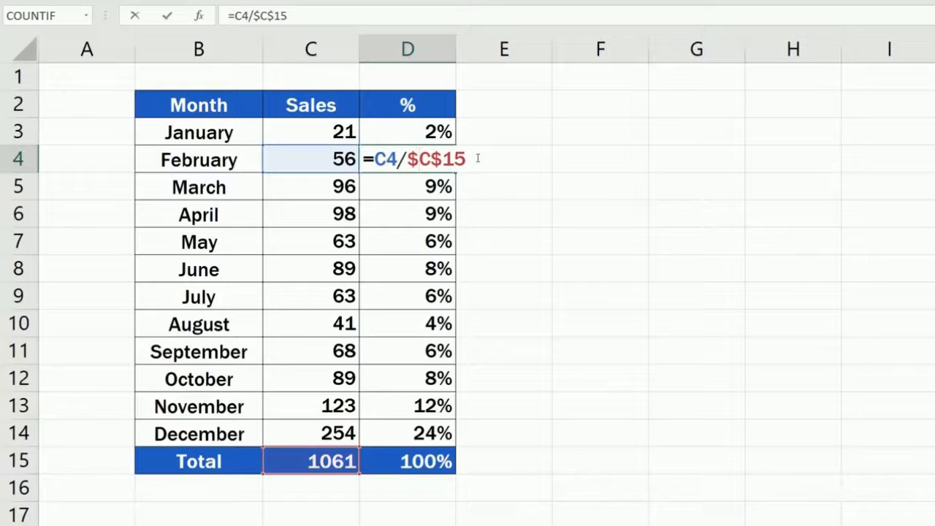
pyautogui.doubleClick(445, 186)
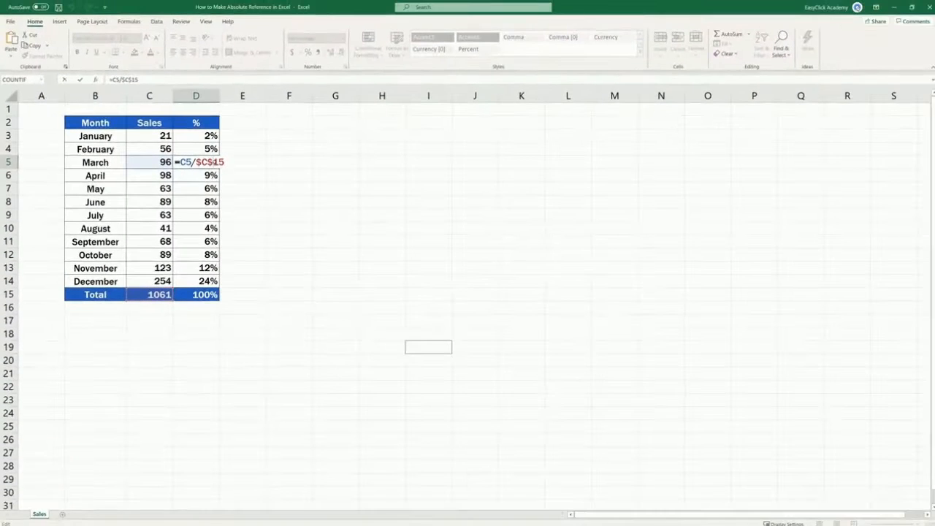
pyautogui.doubleClick(217, 175)
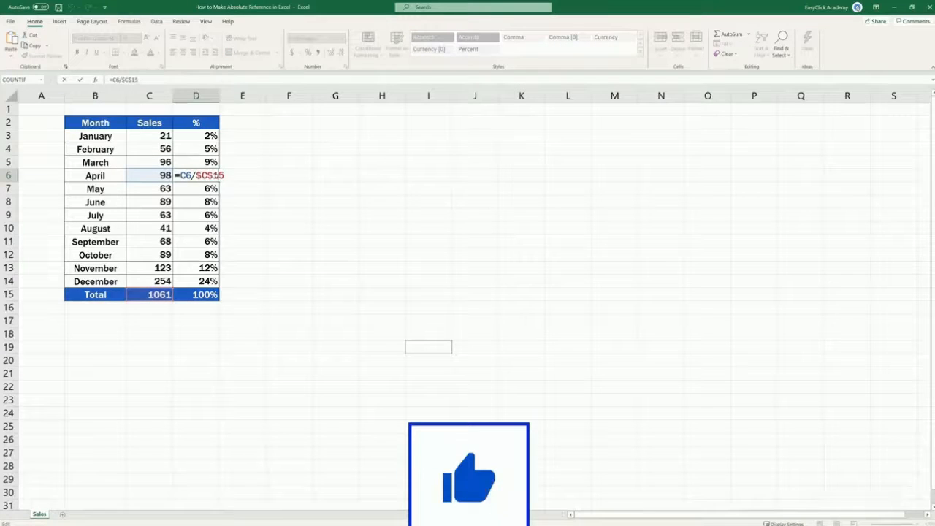
pyautogui.doubleClick(218, 190)
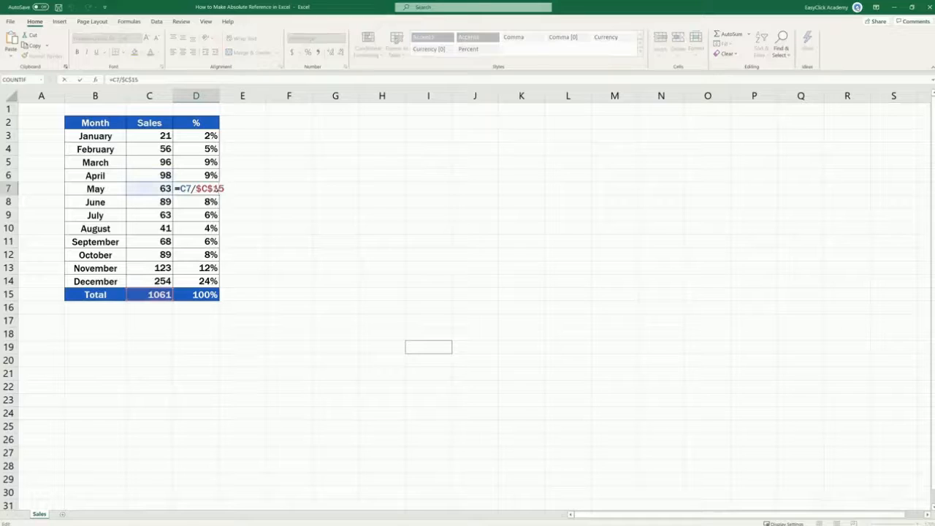
pyautogui.doubleClick(218, 202)
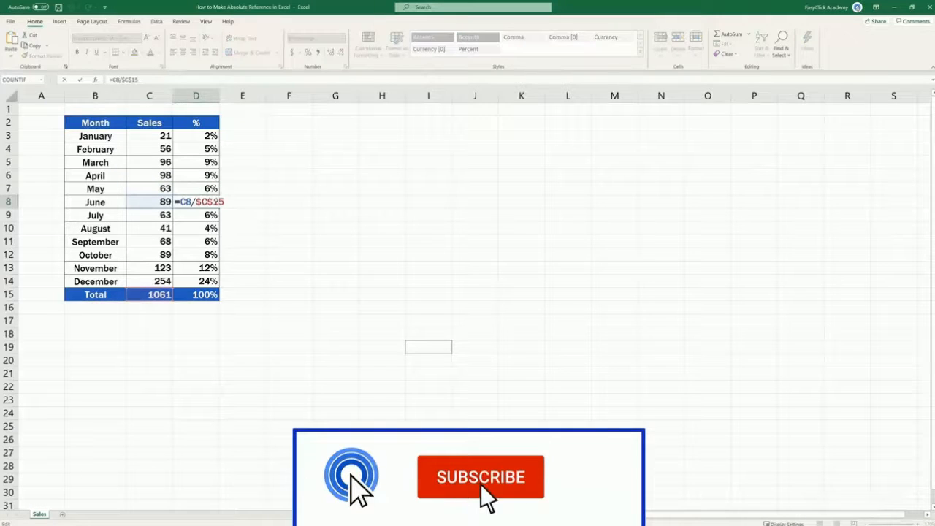
pyautogui.doubleClick(218, 215)
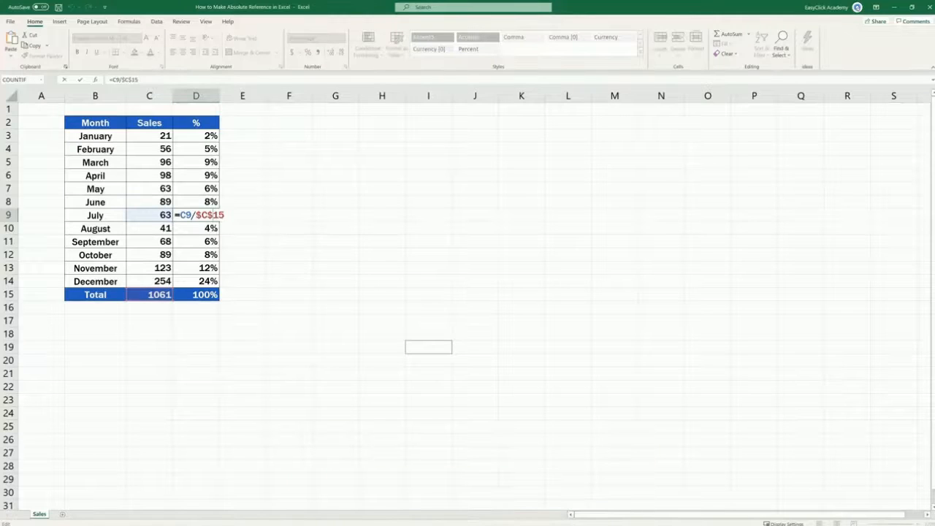
pyautogui.doubleClick(214, 228)
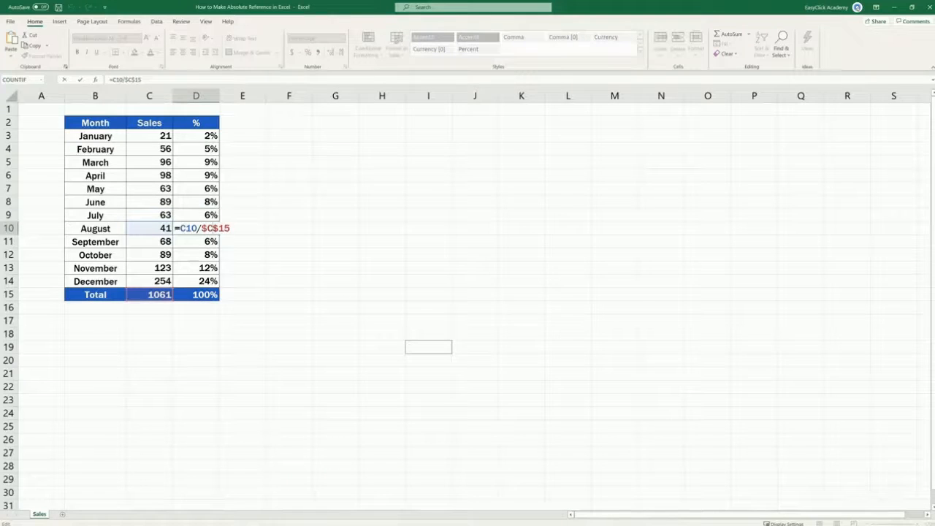
pyautogui.doubleClick(217, 241)
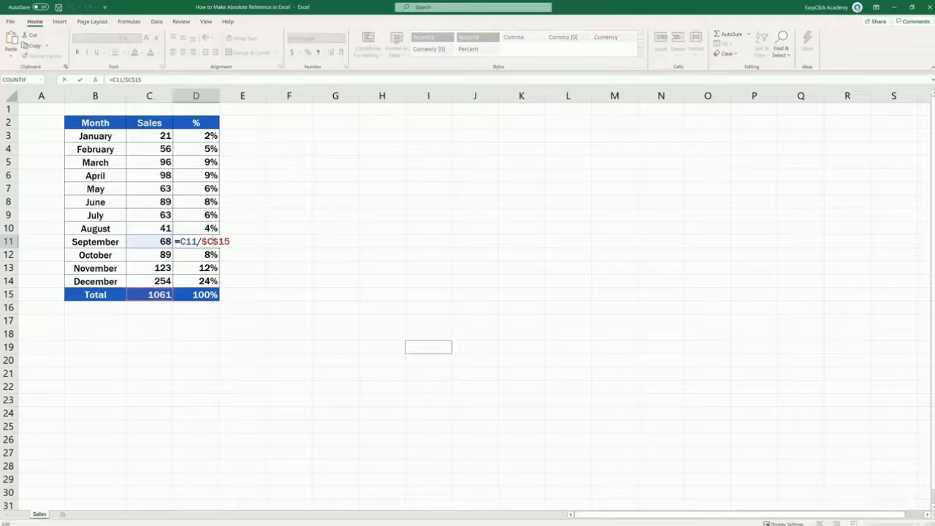
pyautogui.click(282, 241)
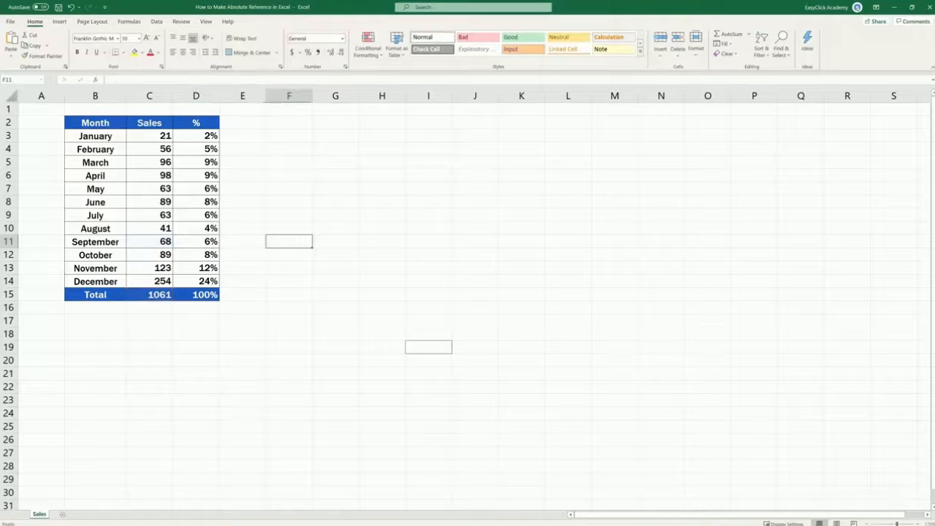